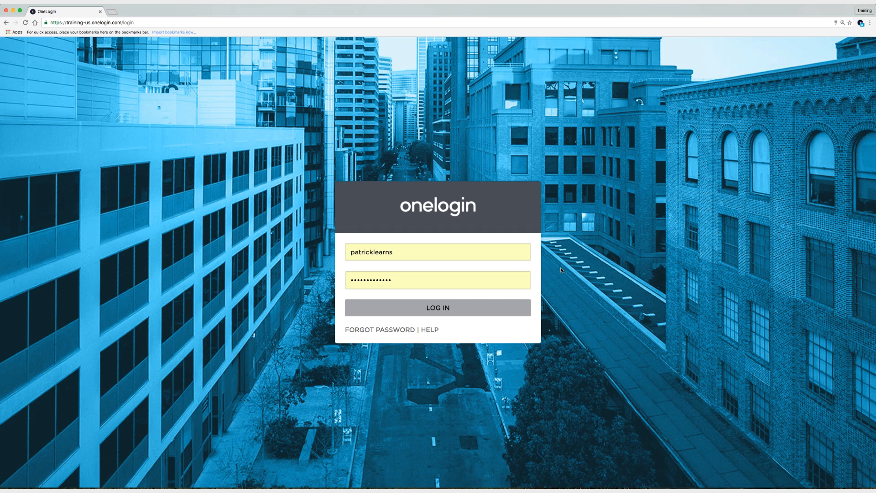
- Log in with the prefilled credentials and add the Salesforce app from the catalog with the SAML2.0 - user provisioning connector
left_click(482, 308)
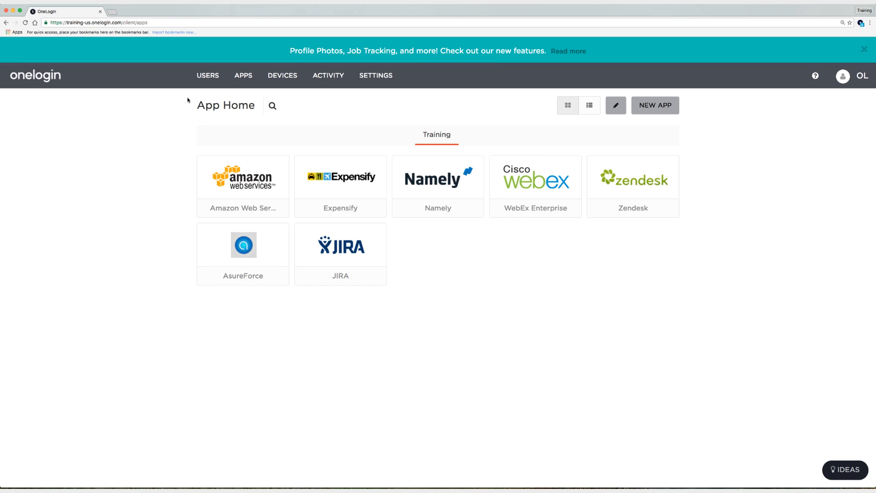
mouse_move(242, 84)
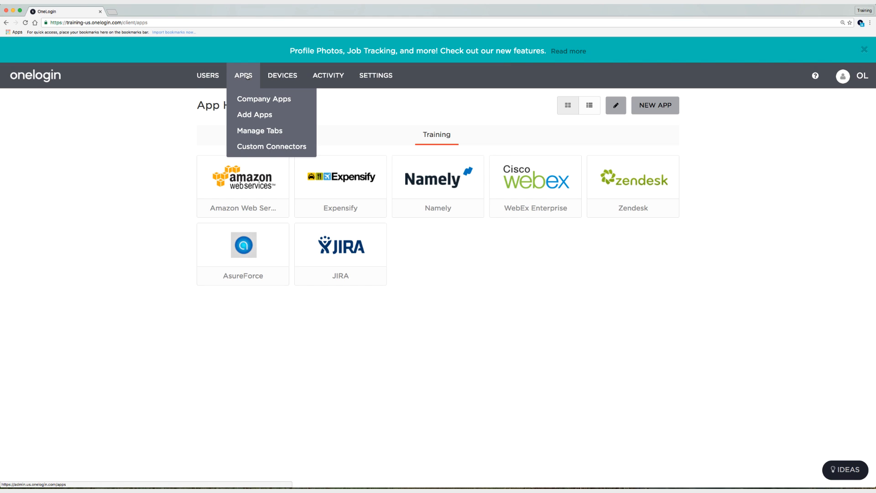
left_click(246, 116)
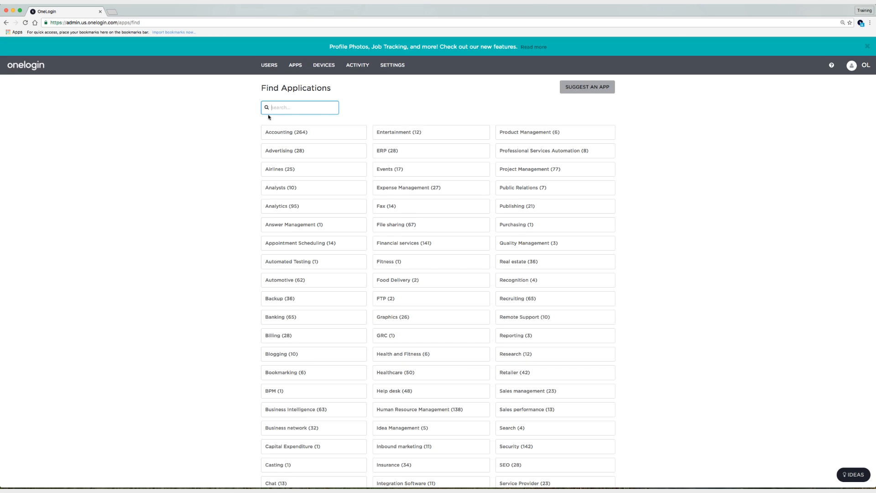
type("salesforce")
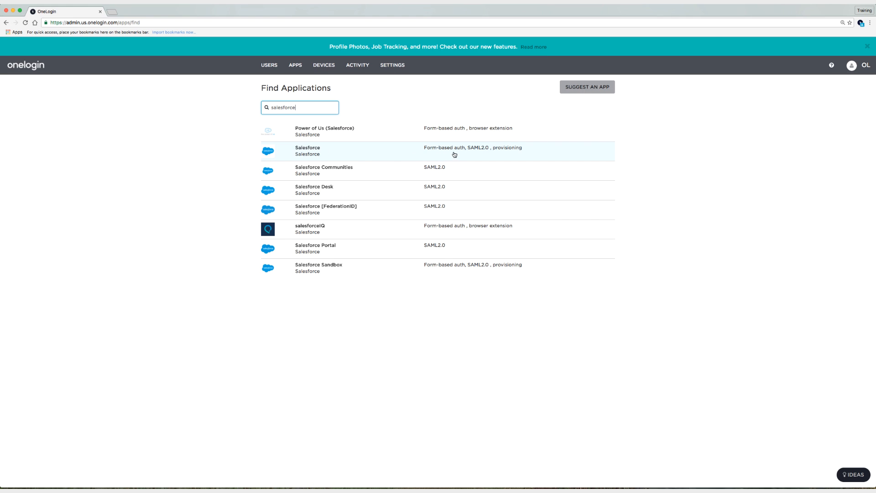
left_click(480, 157)
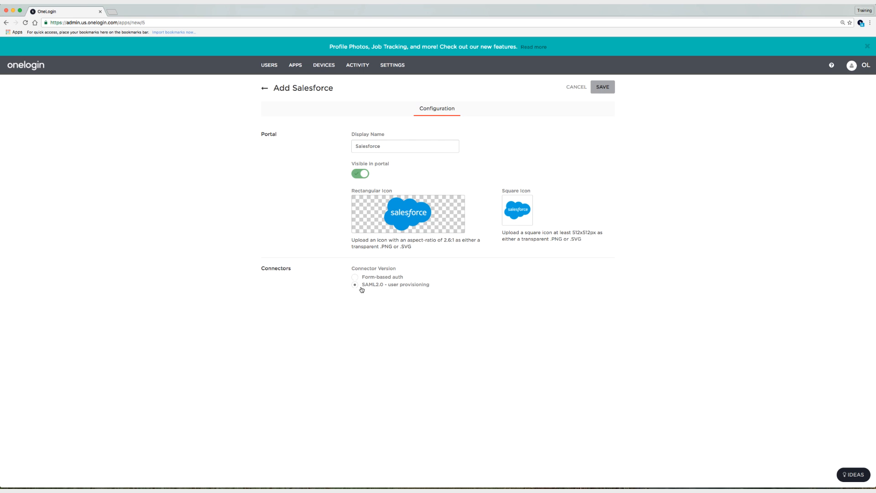
left_click(603, 88)
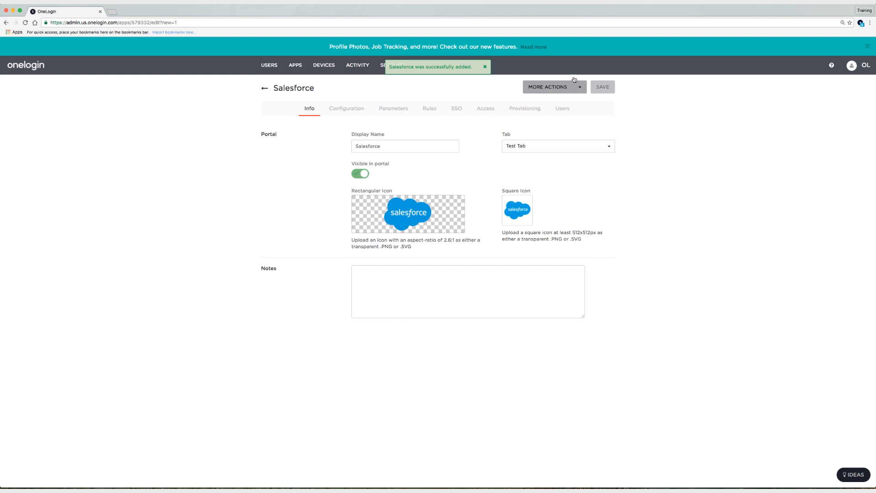
- Open the new app's configuration, and in Salesforce copy the Salesforce.com Organization ID from Company Information
left_click(345, 110)
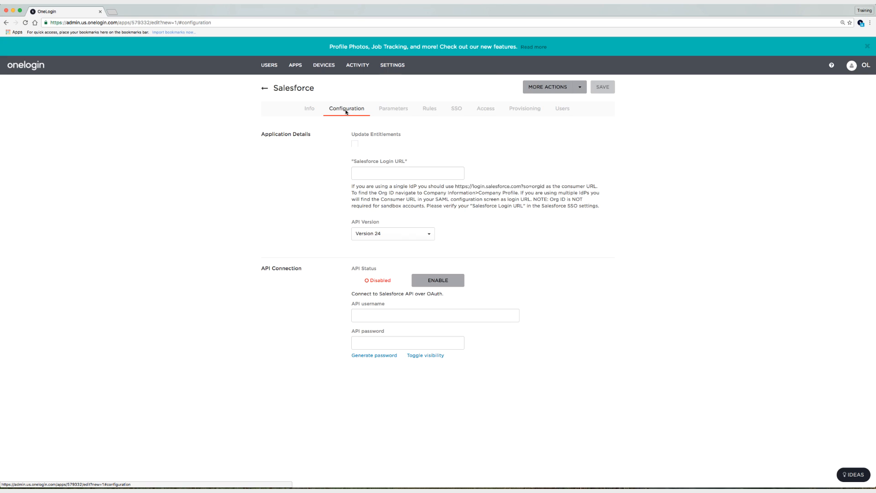
left_click(386, 174)
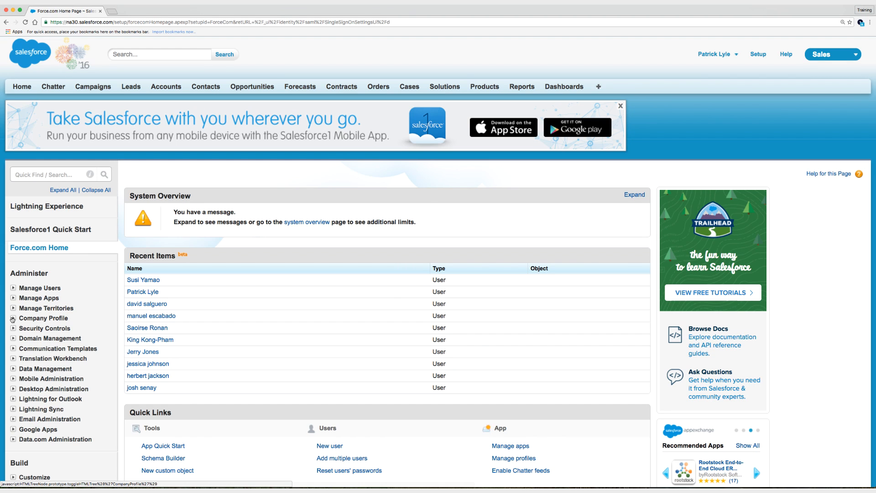
left_click(13, 318)
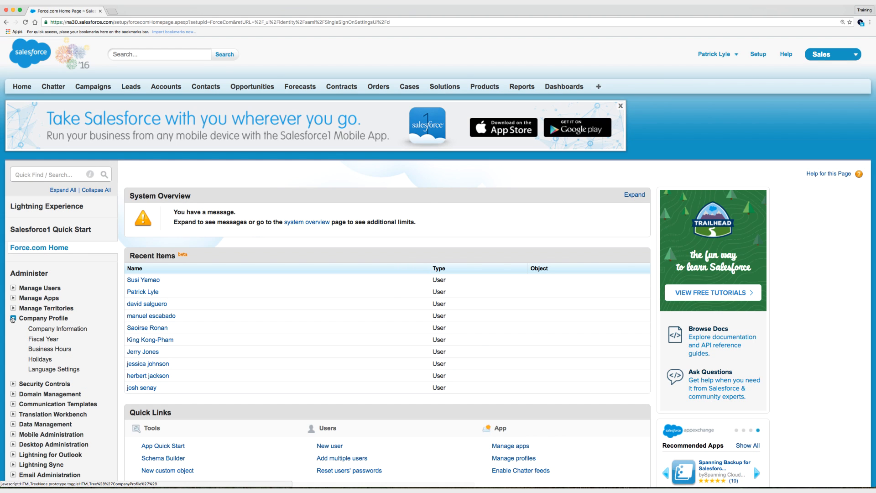
left_click(43, 329)
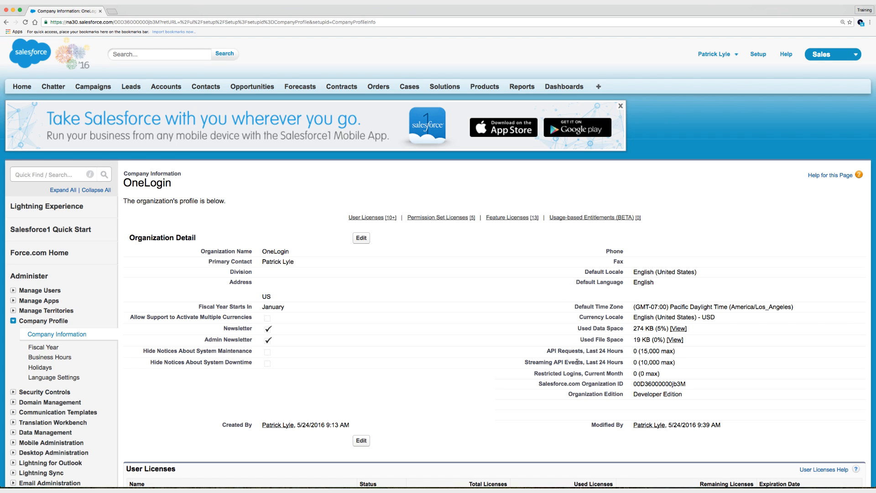
double_click(646, 384)
key("super+c")
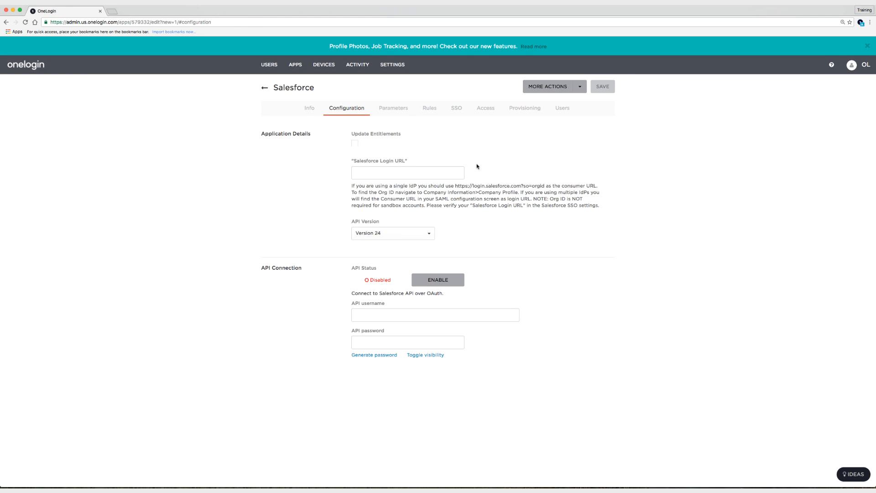
left_click(439, 173)
key("super+v")
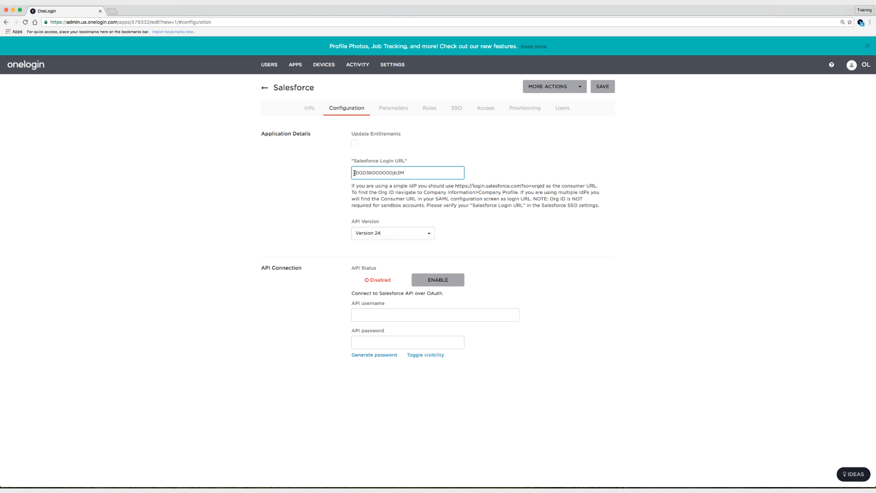
left_click(455, 185)
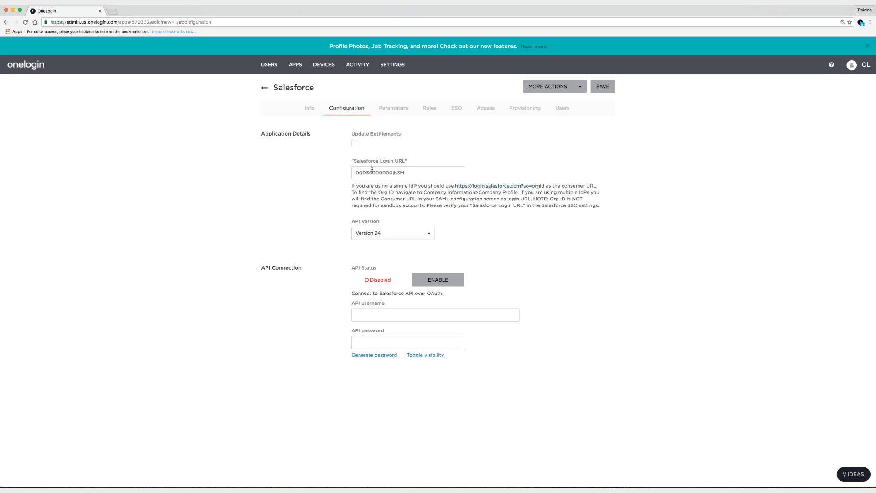
left_click(356, 172)
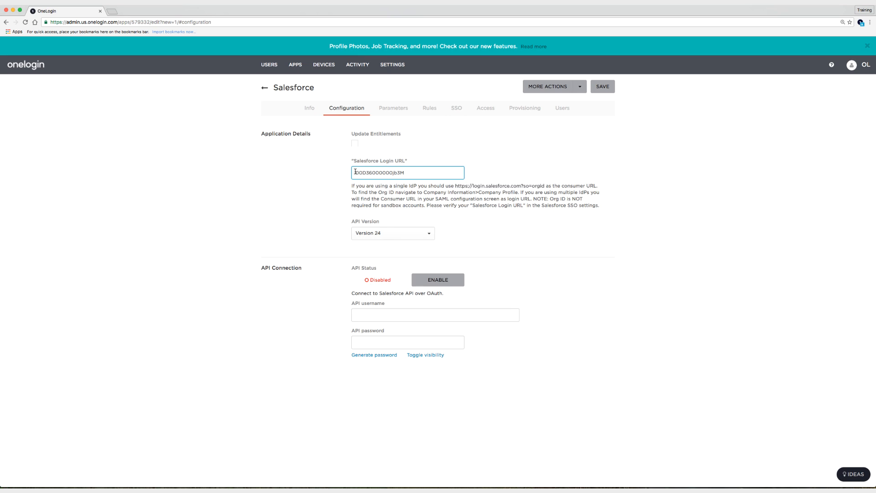
type("https://login.salesforce.com?so=")
left_click(527, 178)
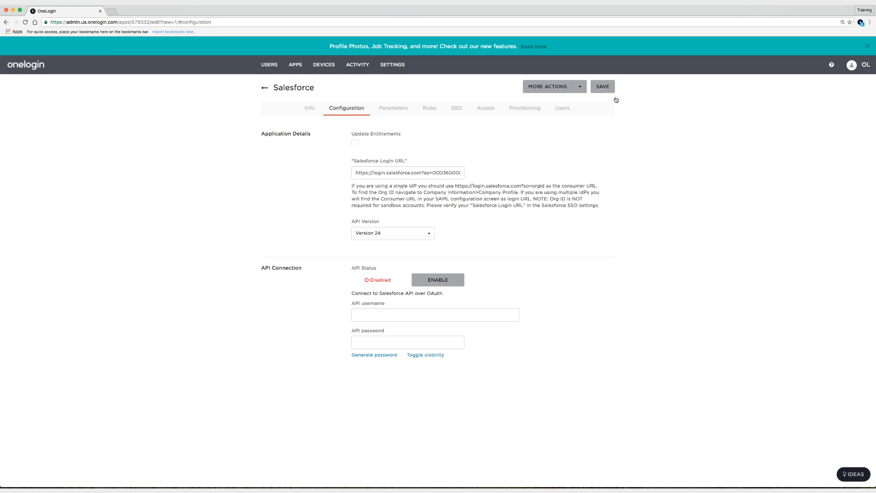
left_click(602, 86)
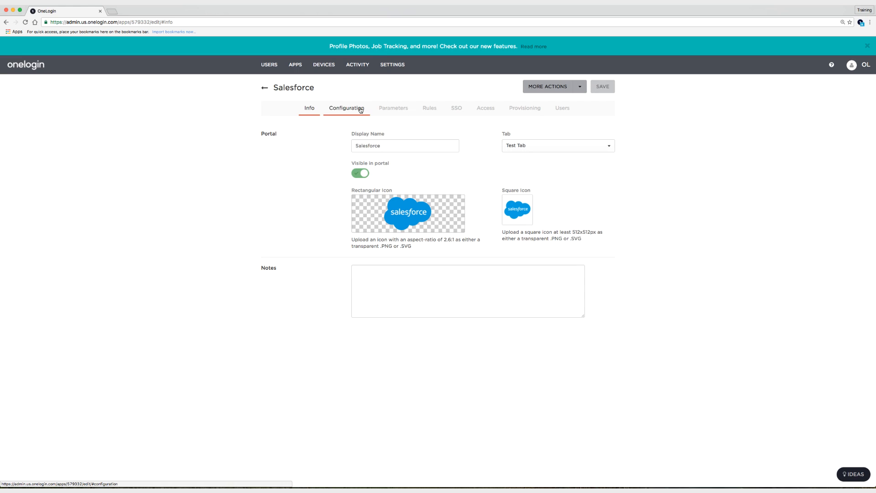
- Review the app's parameters, then set its SAML Signature Algorithm to SHA-256 and save
left_click(392, 109)
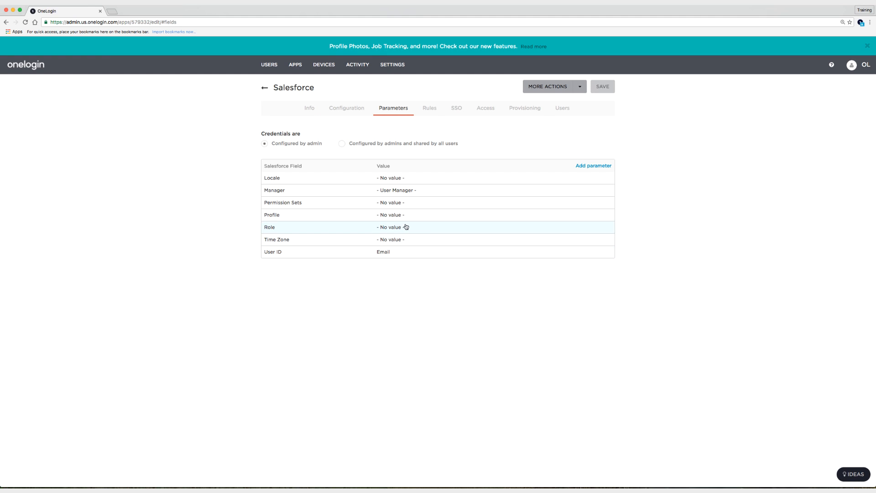
left_click(453, 111)
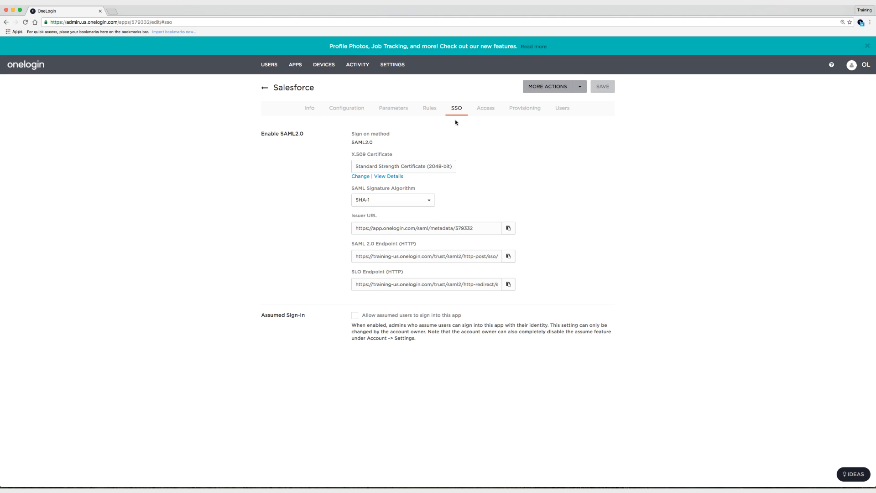
left_click(414, 204)
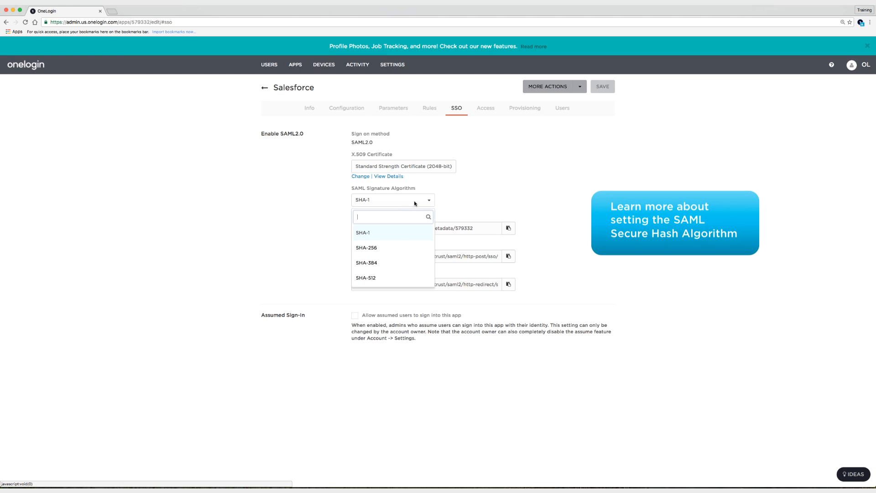
left_click(404, 247)
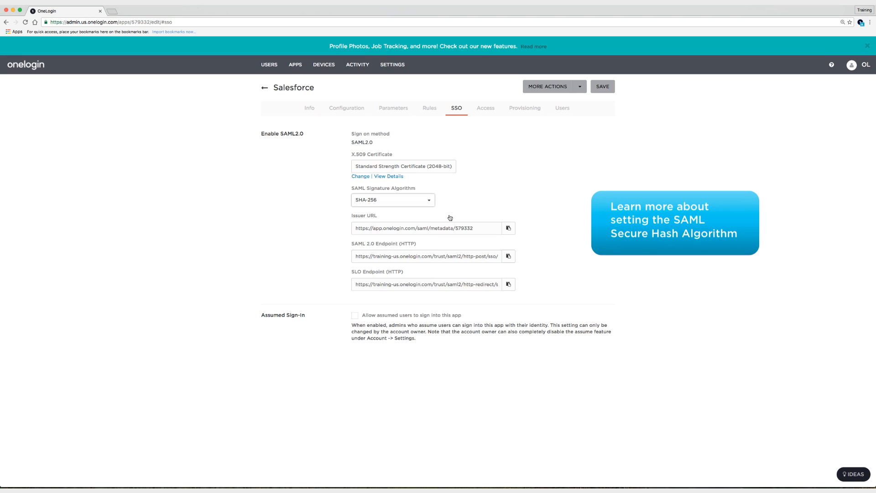
left_click(603, 87)
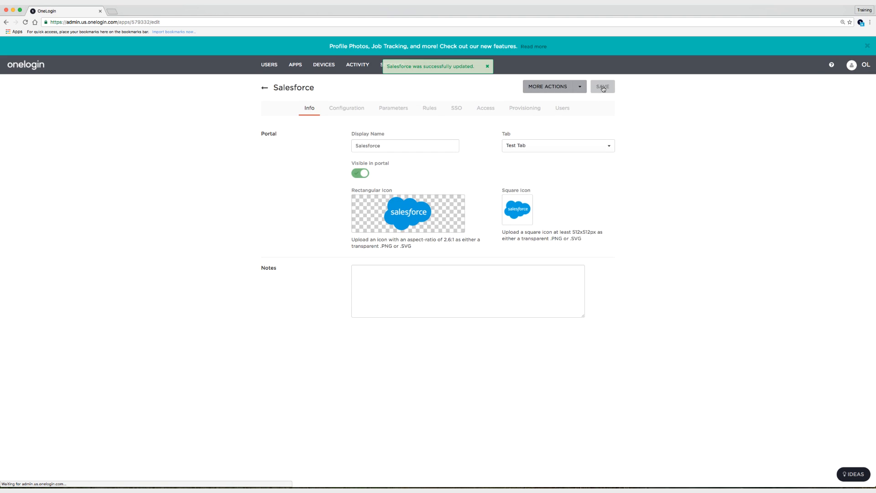
- View the details of the app's Standard Strength Certificate (2048-bit), download it as X.509 PEM and check the SHA fingerprint options
left_click(456, 109)
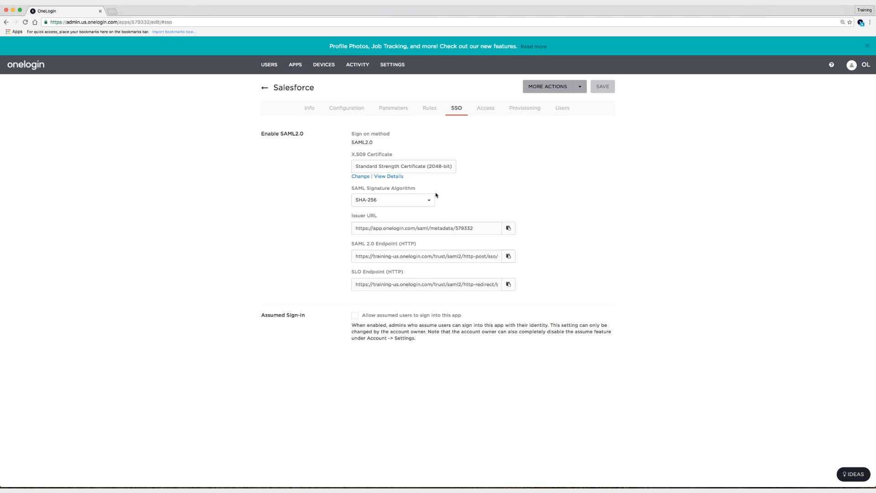
left_click(394, 177)
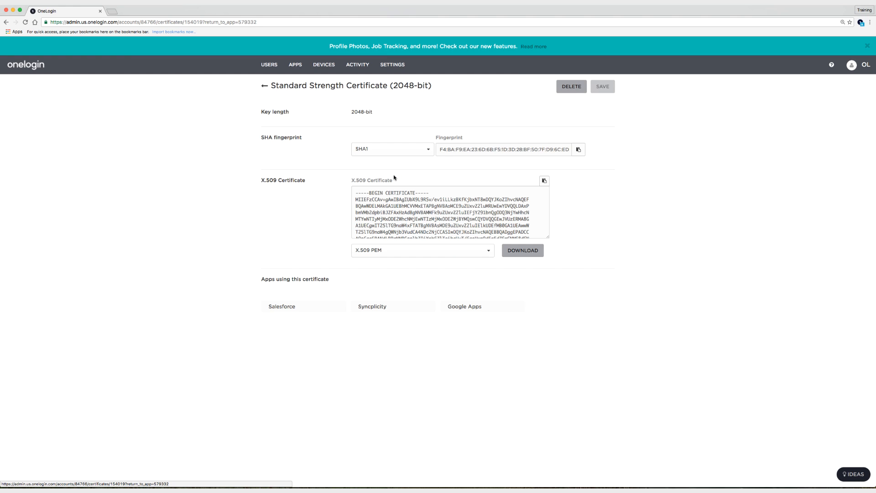
left_click(516, 251)
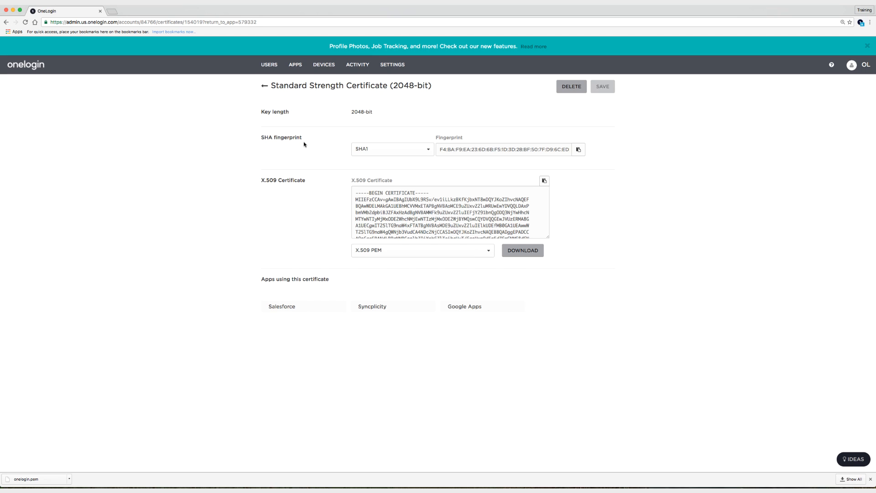
left_click(385, 153)
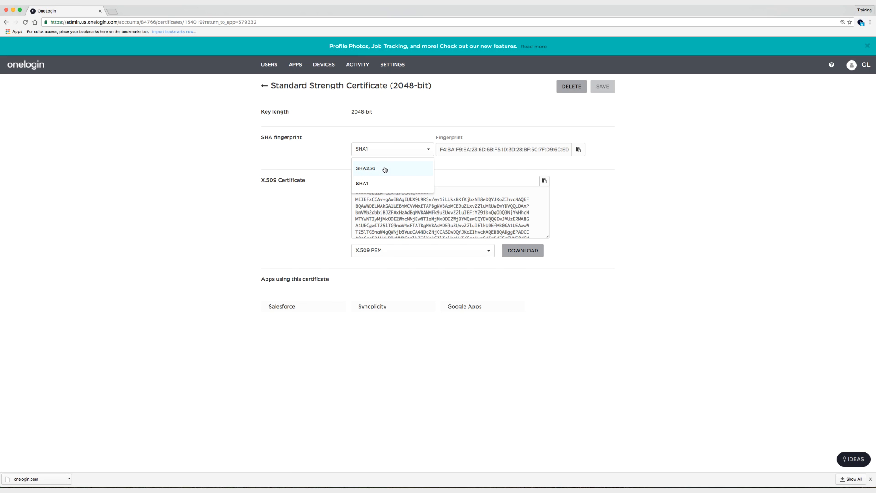
left_click(461, 176)
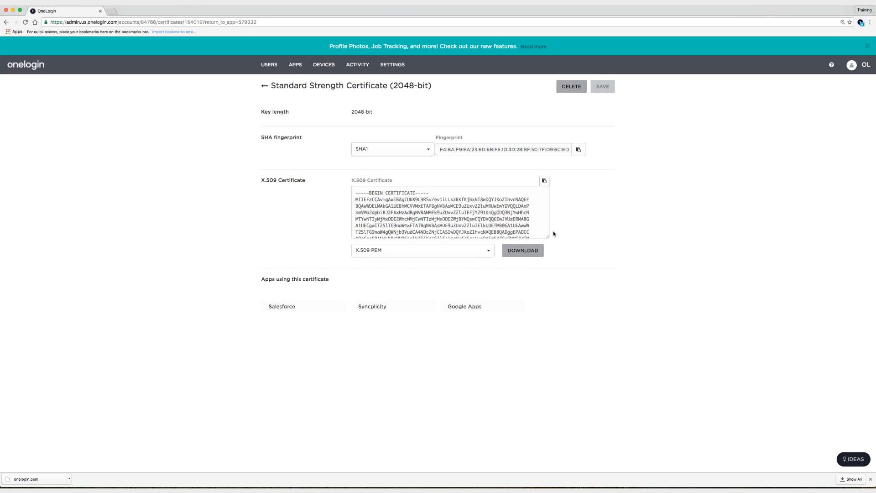
- Return to the Salesforce app's SSO settings and copy the Issuer URL
left_click(267, 88)
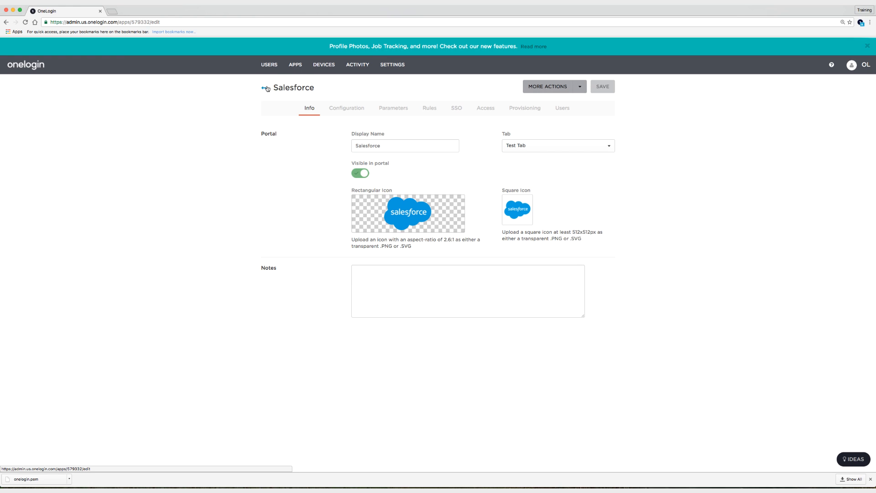
left_click(461, 113)
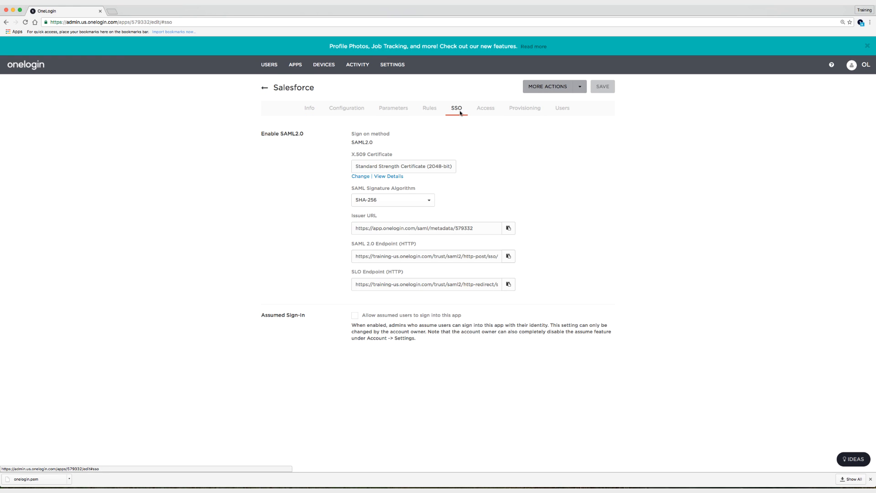
left_click(512, 228)
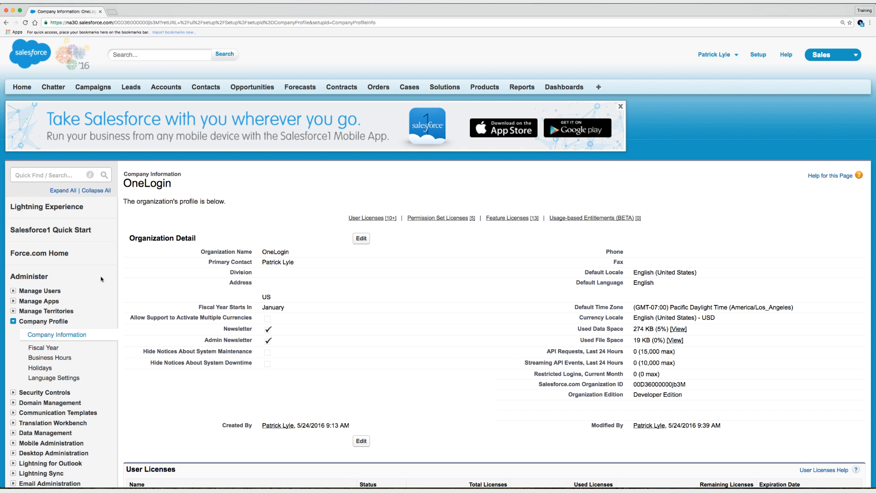
- Switch to Salesforce, edit the Single Sign-On Settings under Security Controls to enable SAML, and save
scroll(101, 279, "down", 2)
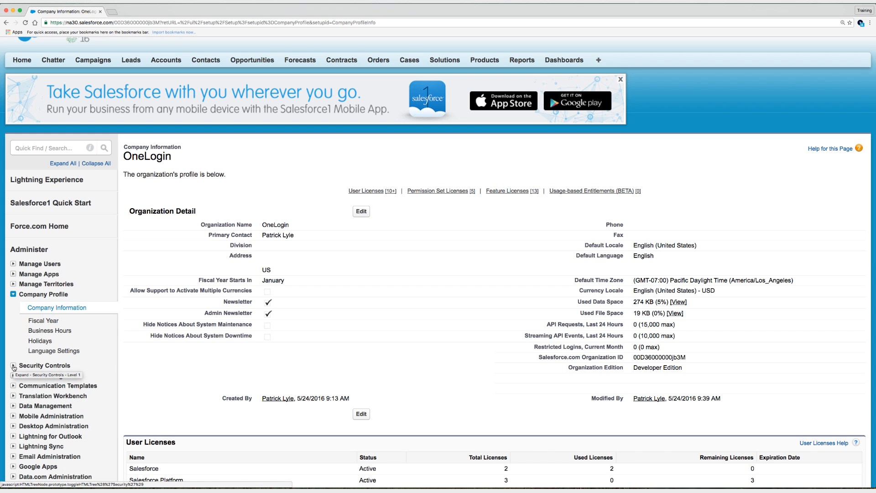
left_click(14, 367)
scroll(23, 458, "down", 2)
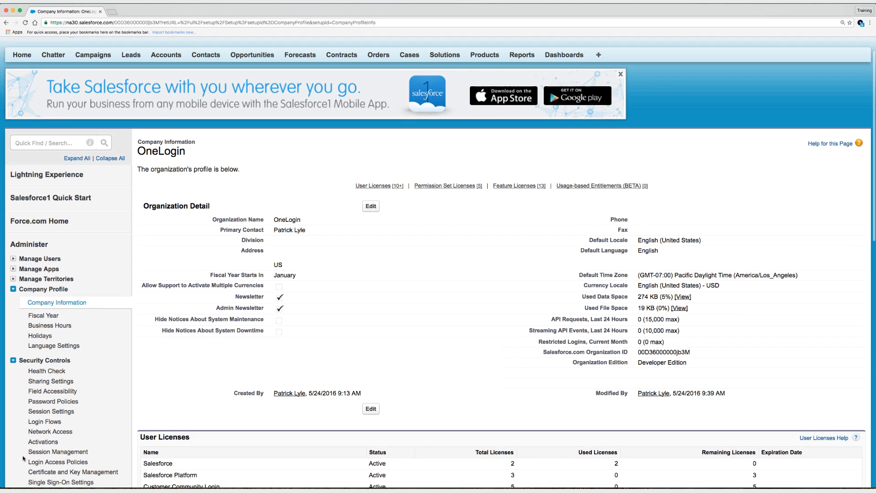
scroll(24, 458, "down", 3)
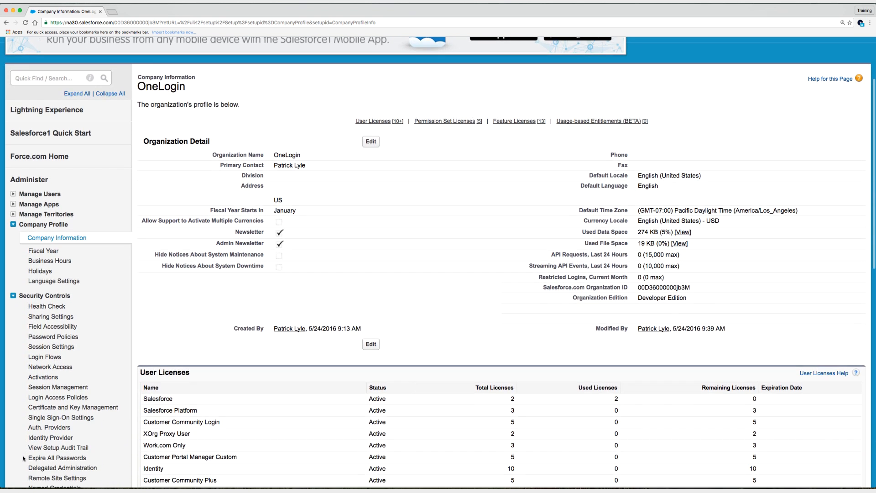
left_click(46, 418)
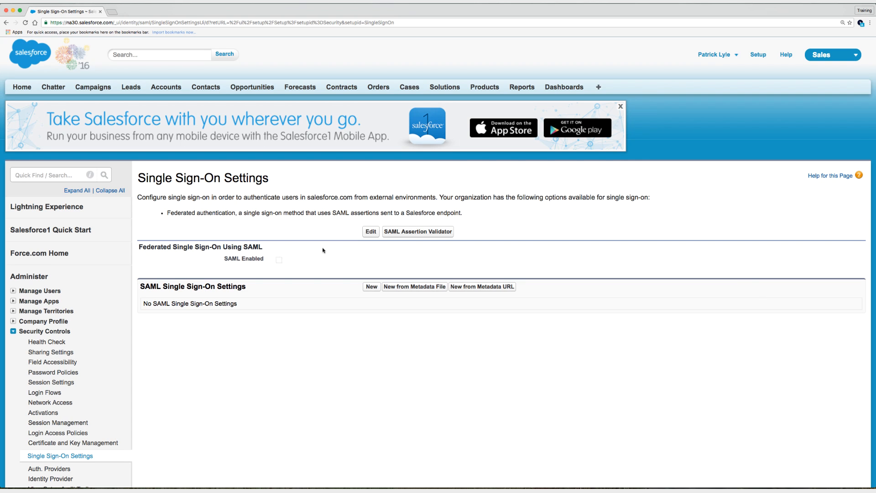
left_click(371, 231)
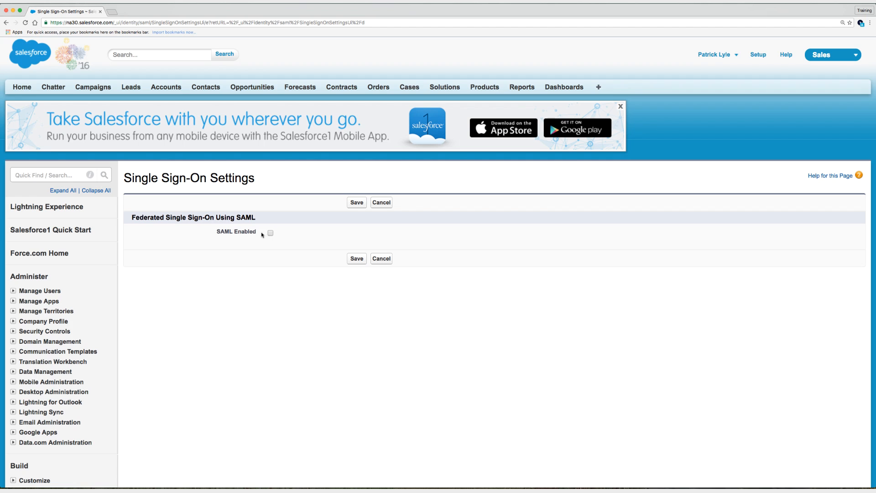
left_click(270, 233)
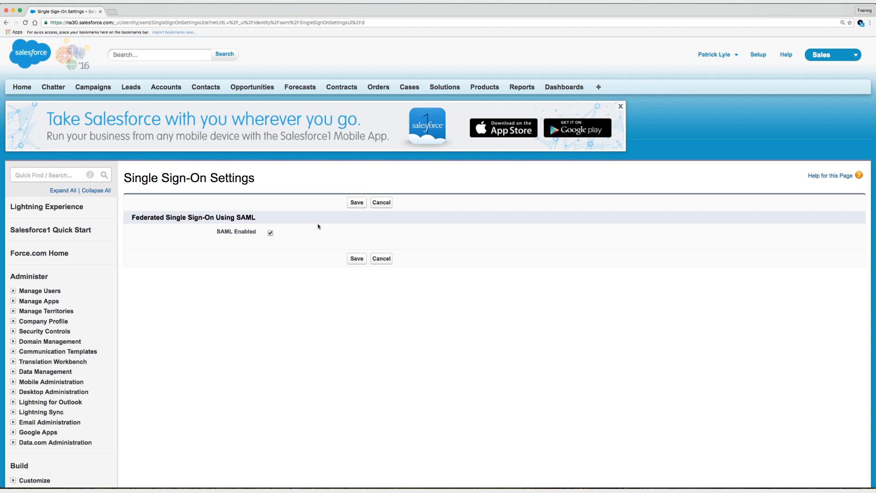
left_click(353, 205)
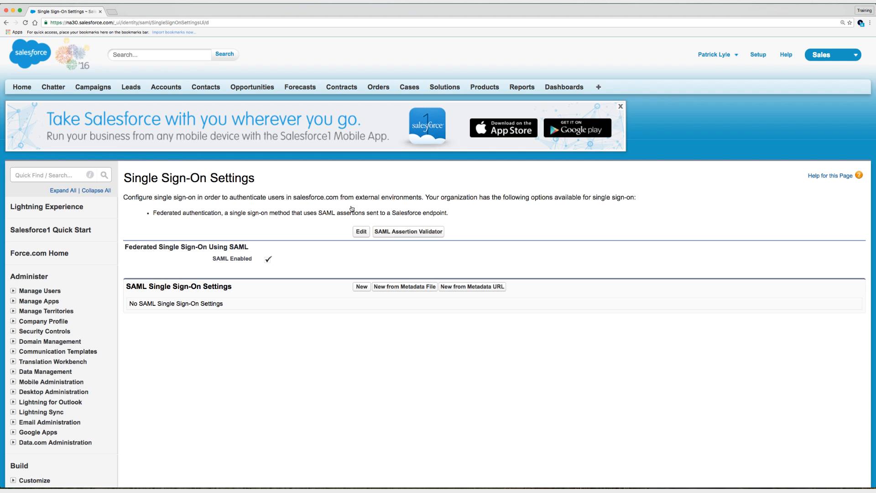
- Start a new SAML single sign-on configuration with OneLogin as both its name and API name
left_click(359, 289)
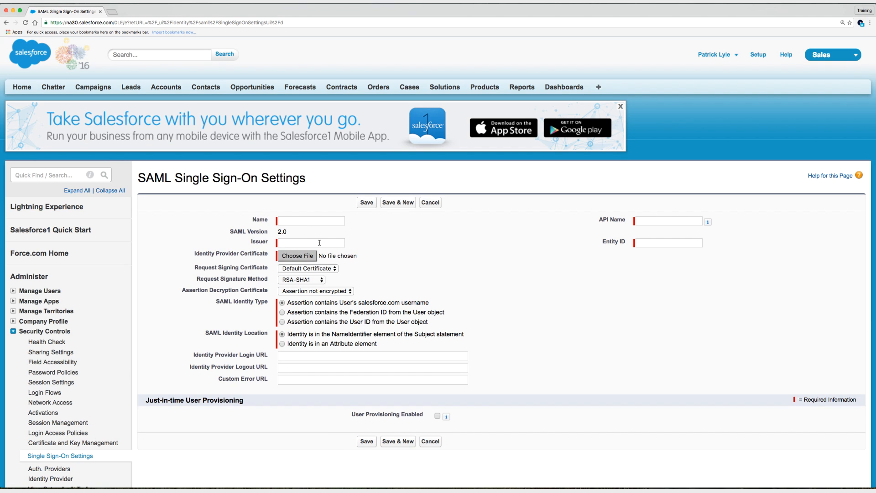
left_click(306, 219)
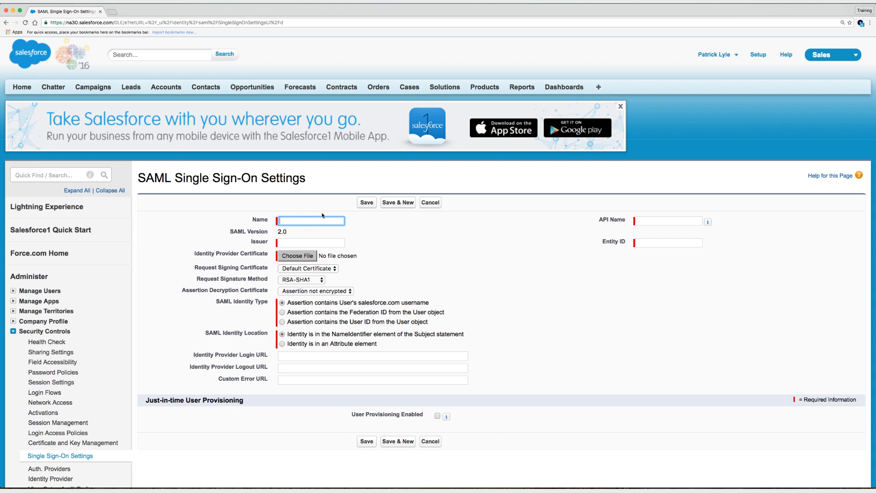
type("OneLogin")
key("Tab")
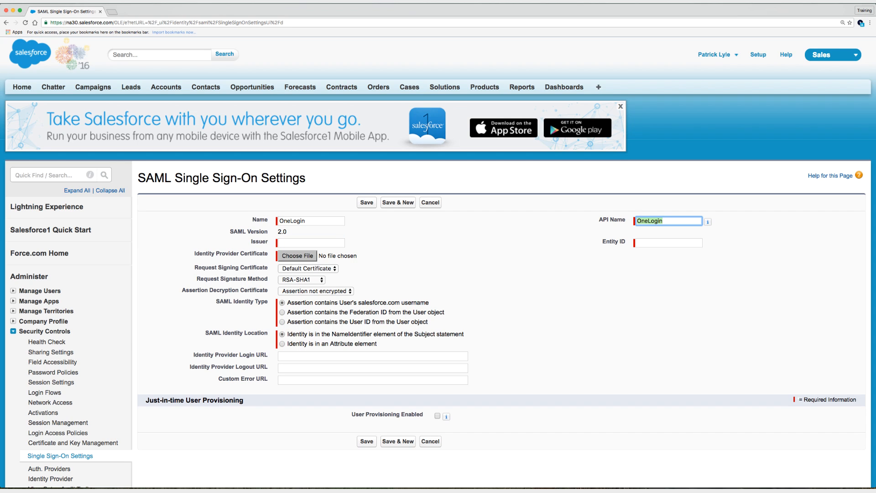
key("Tab")
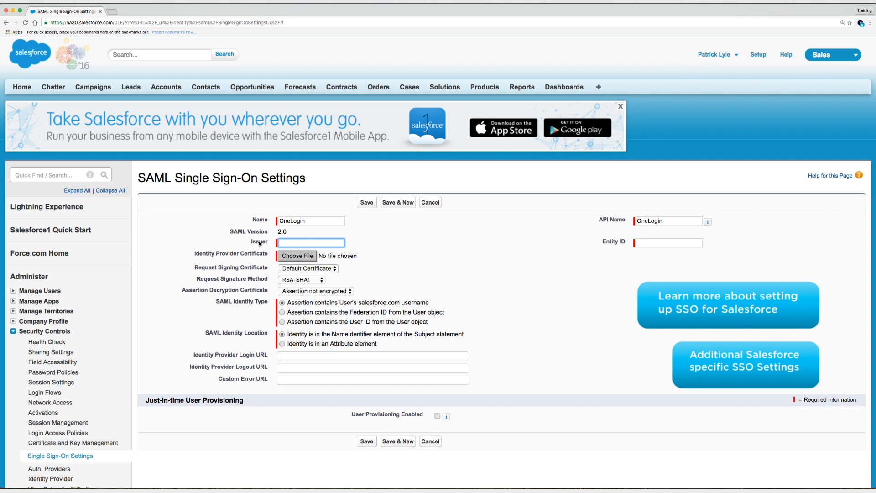
key("super+v")
left_click(375, 251)
left_click(649, 242)
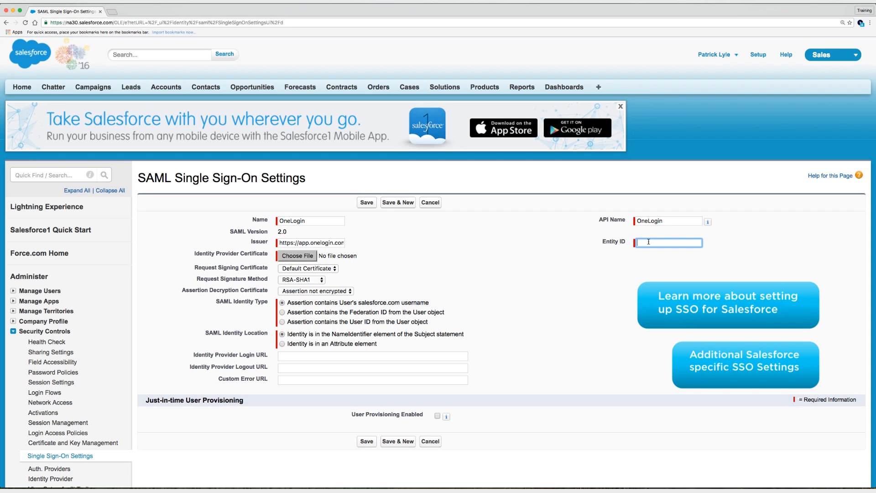
type("http")
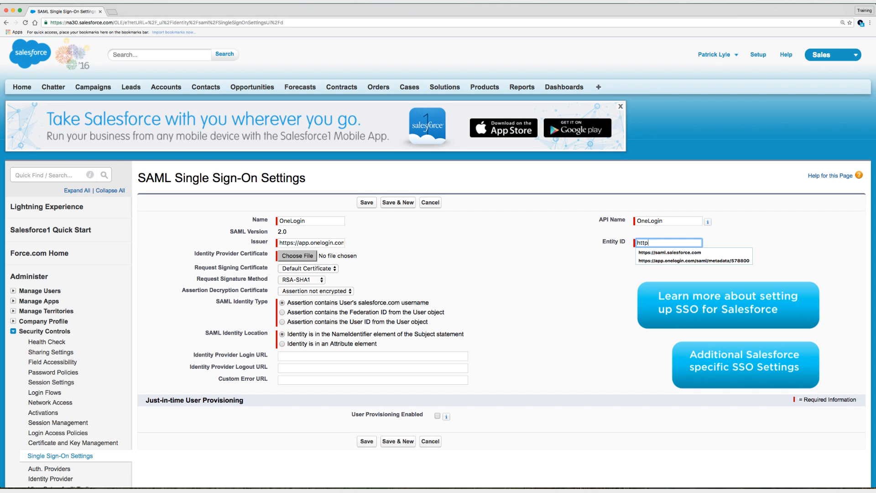
key("Down")
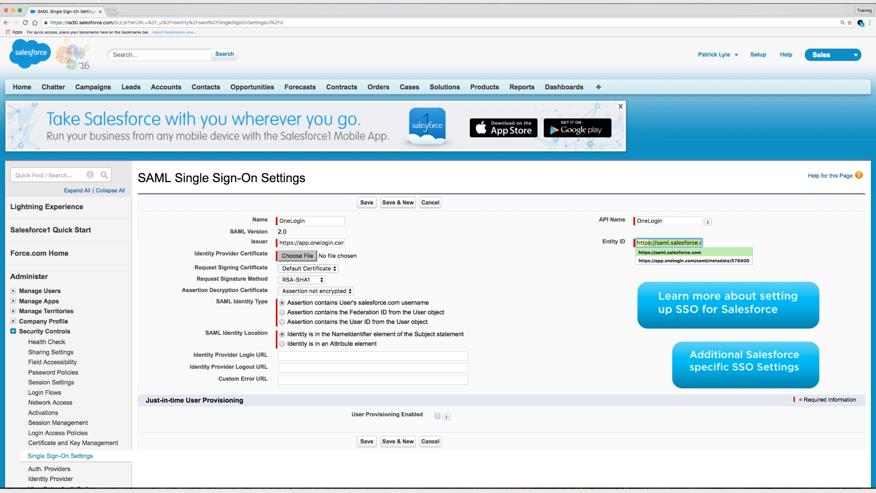
left_click(660, 252)
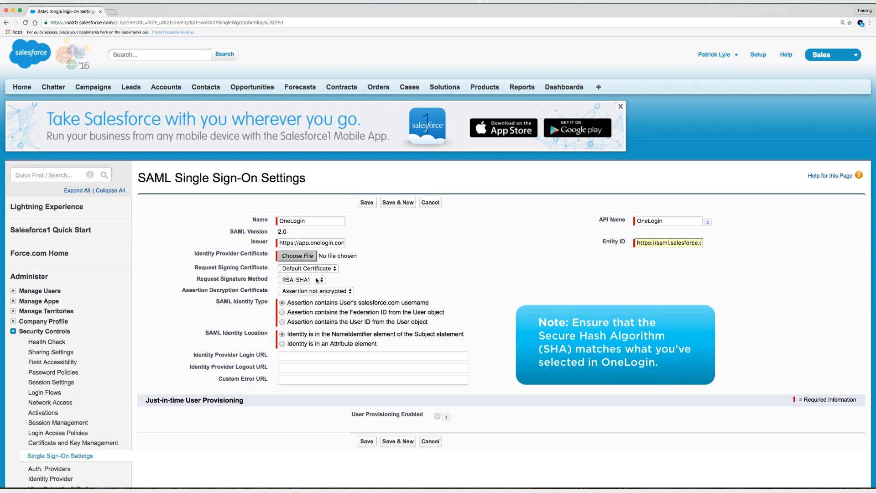
- Set the Request Signature Method to RSA-SHA256 and use OneLogin's copied SAML 2.0 Endpoint (HTTP) as the Identity Provider Login URL
left_click(313, 281)
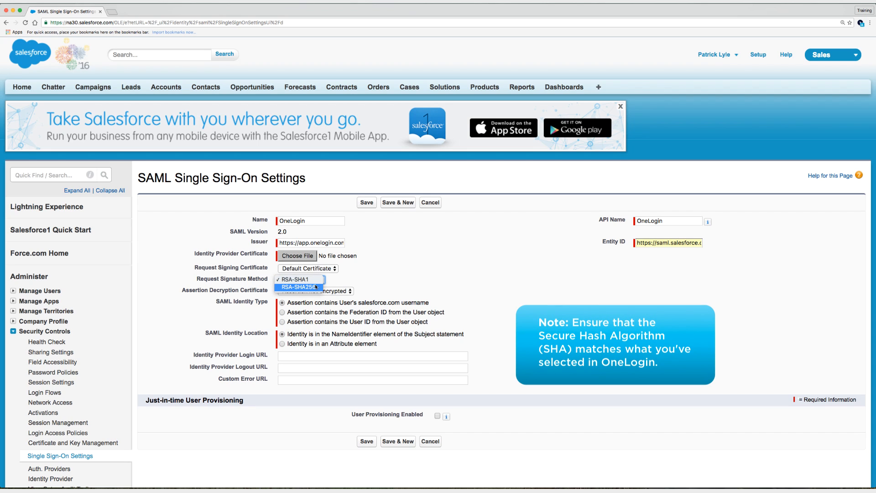
left_click(314, 287)
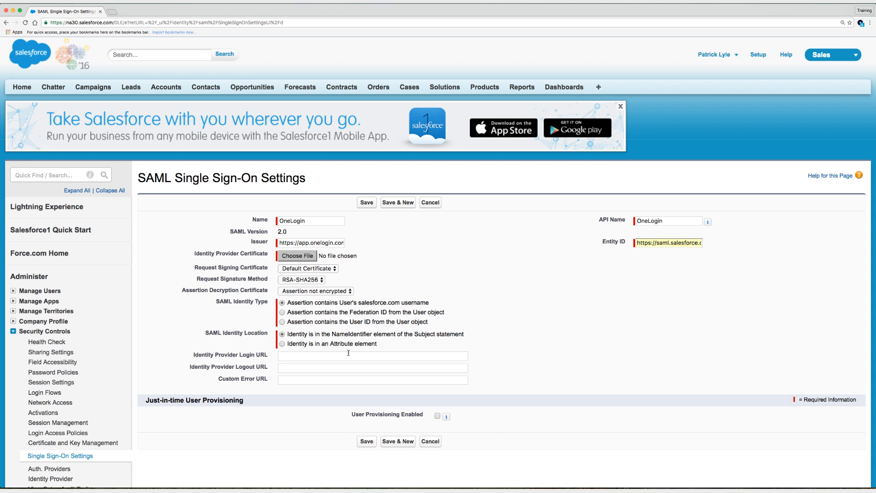
left_click(285, 355)
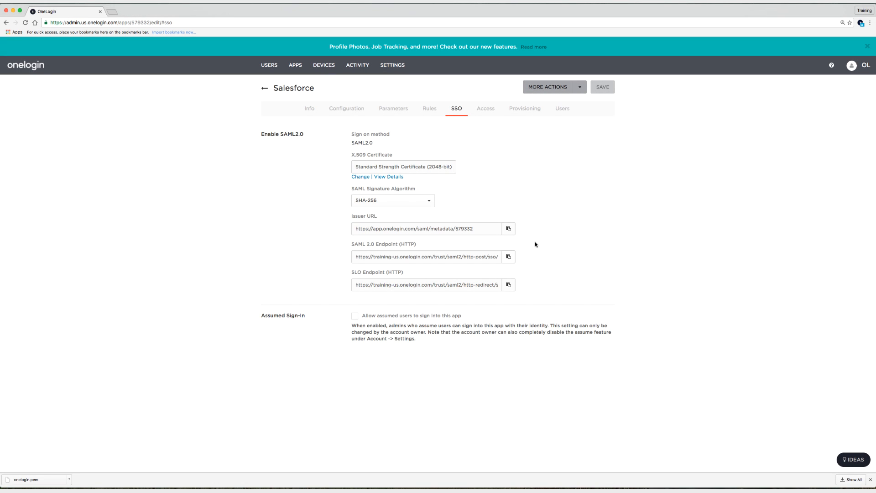
left_click(508, 257)
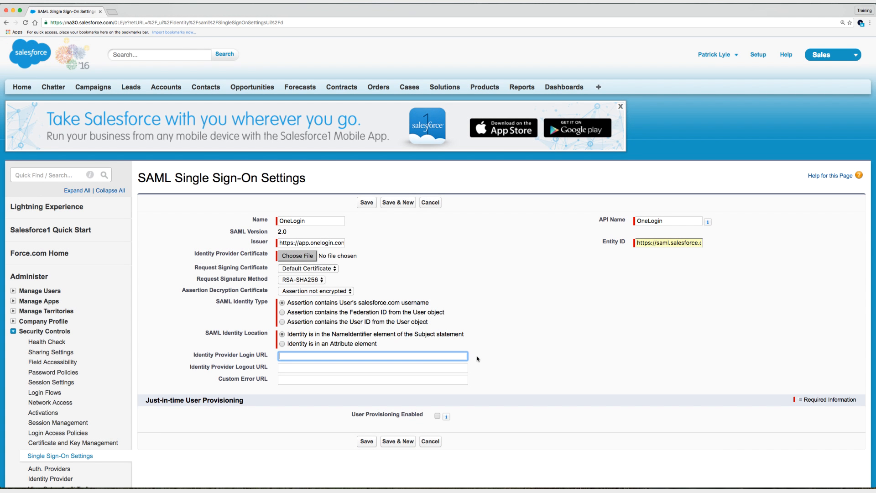
key("super+v")
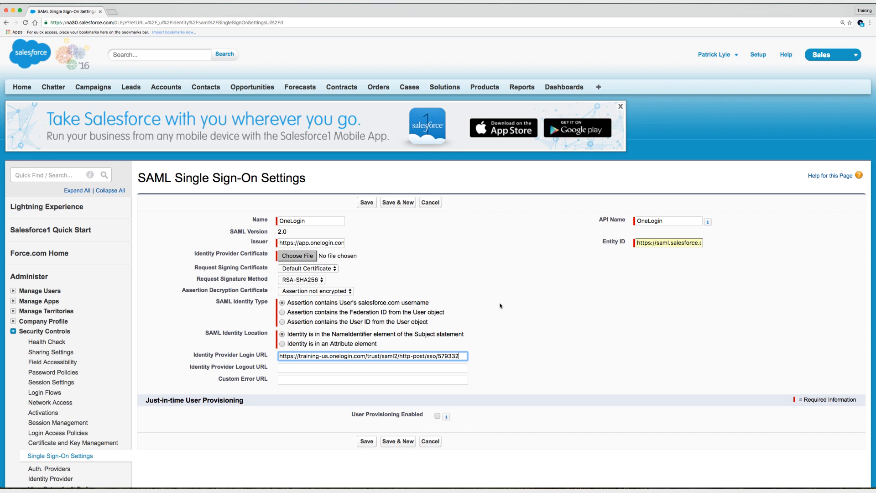
- Choose onelogin.pem from Downloads as the Identity Provider Certificate and save the SAML configuration
left_click(303, 258)
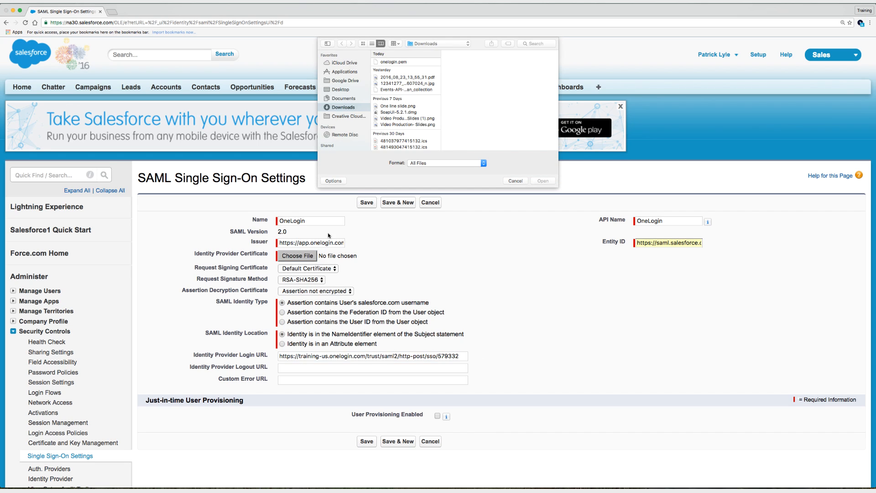
left_click(400, 62)
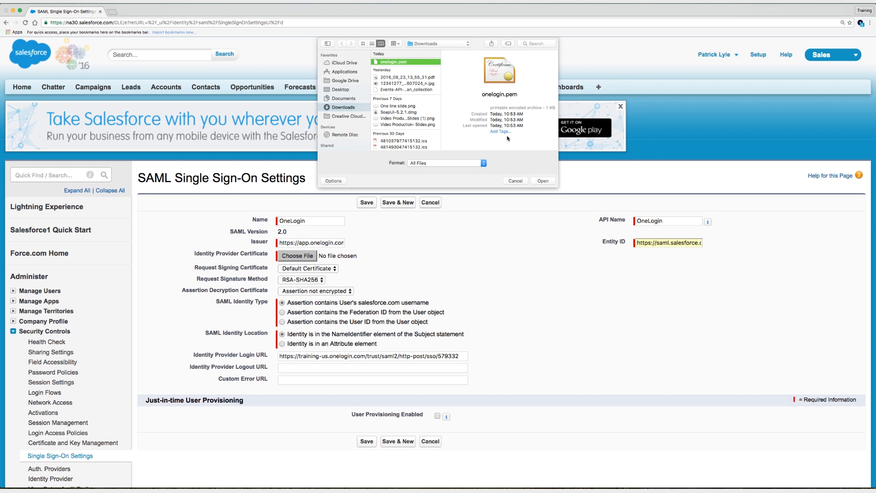
left_click(543, 181)
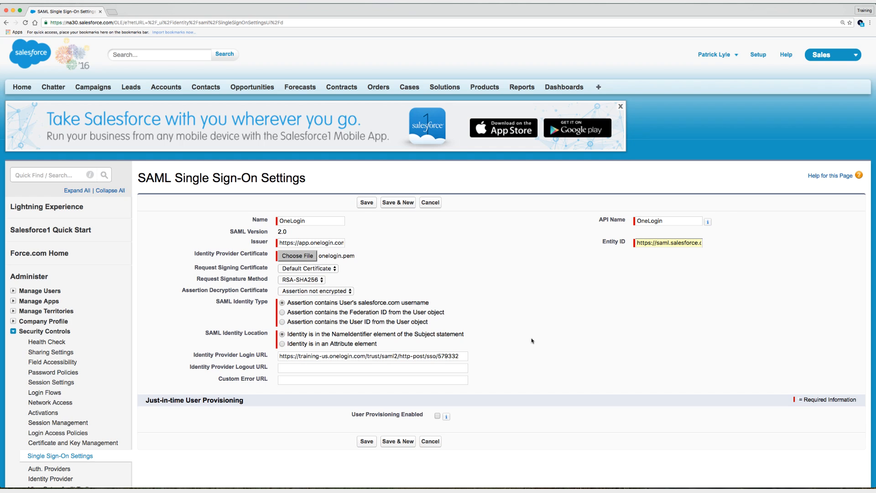
left_click(366, 442)
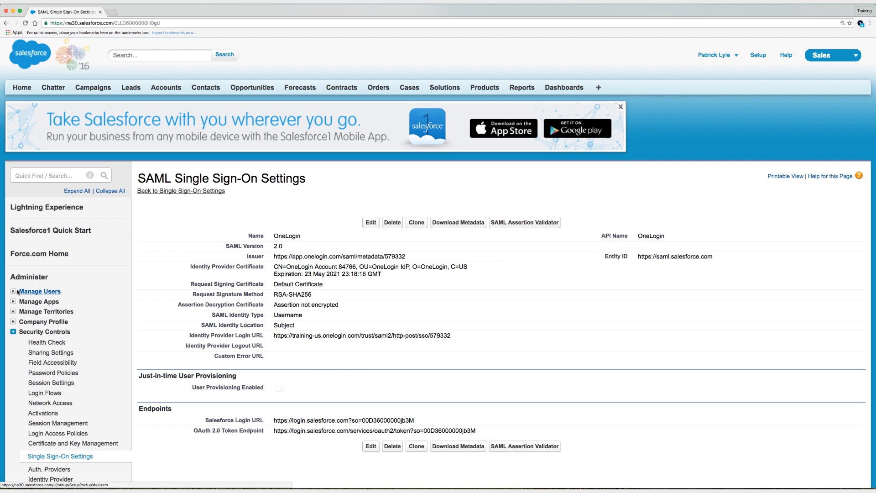
- Open the list of active Salesforce users under Manage Users
left_click(40, 291)
left_click(36, 302)
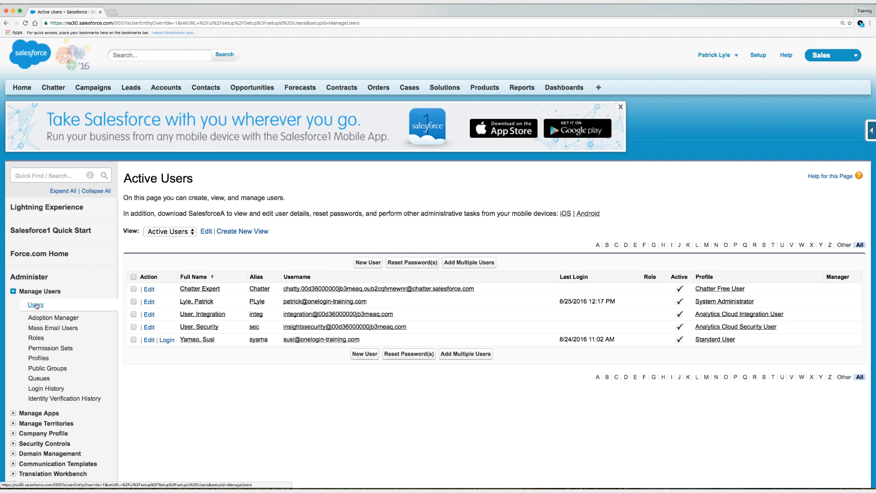